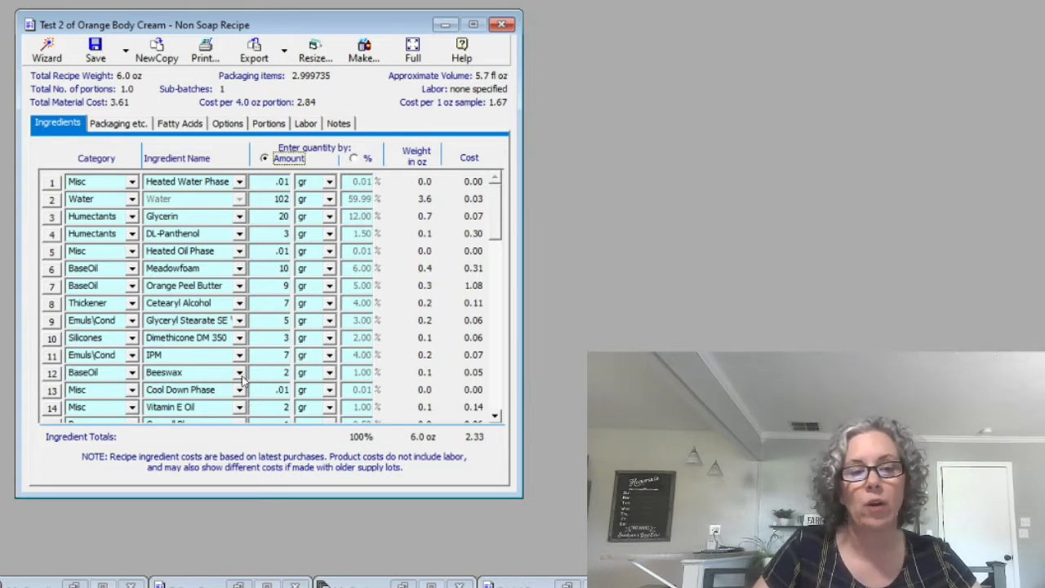
Examine the phase entries in the Misc category of the Additives supply list, and minimize the supplies window
{"action": "left_click", "coordinate": [66, 583]}
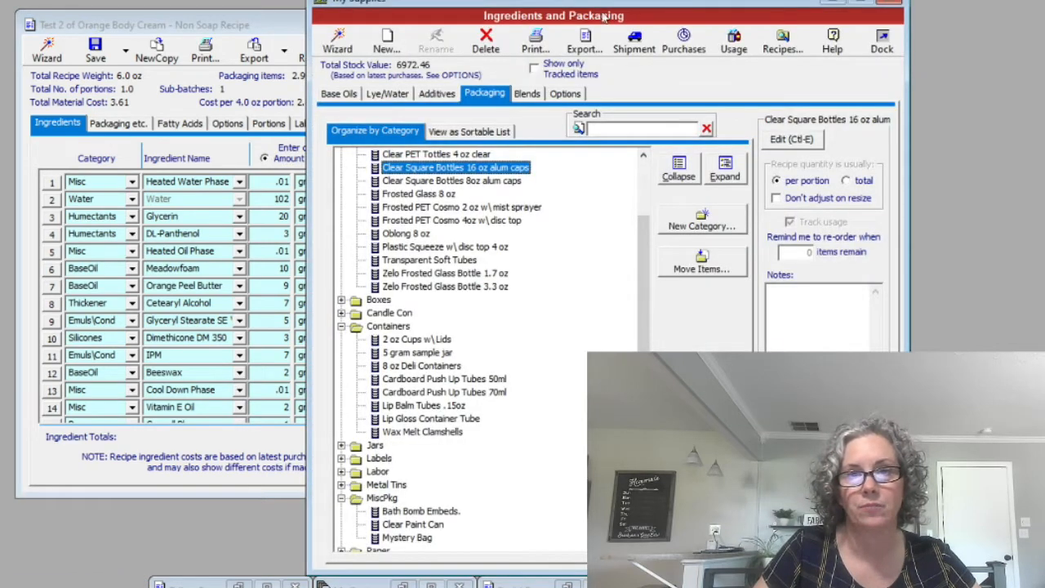
{"action": "left_click_drag", "start_coordinate": [608, 8], "coordinate": [298, 2]}
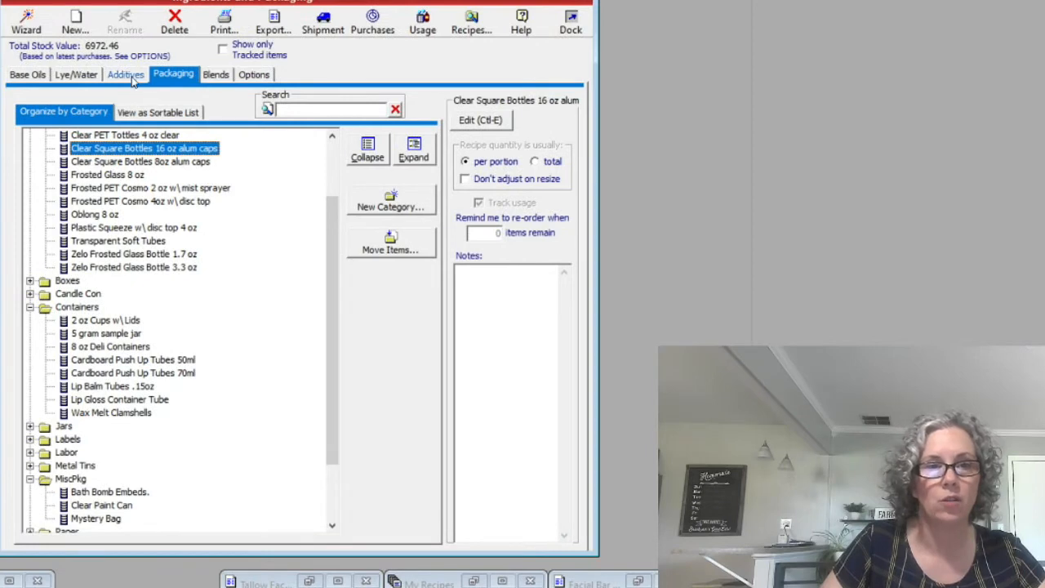
{"action": "left_click", "coordinate": [131, 74]}
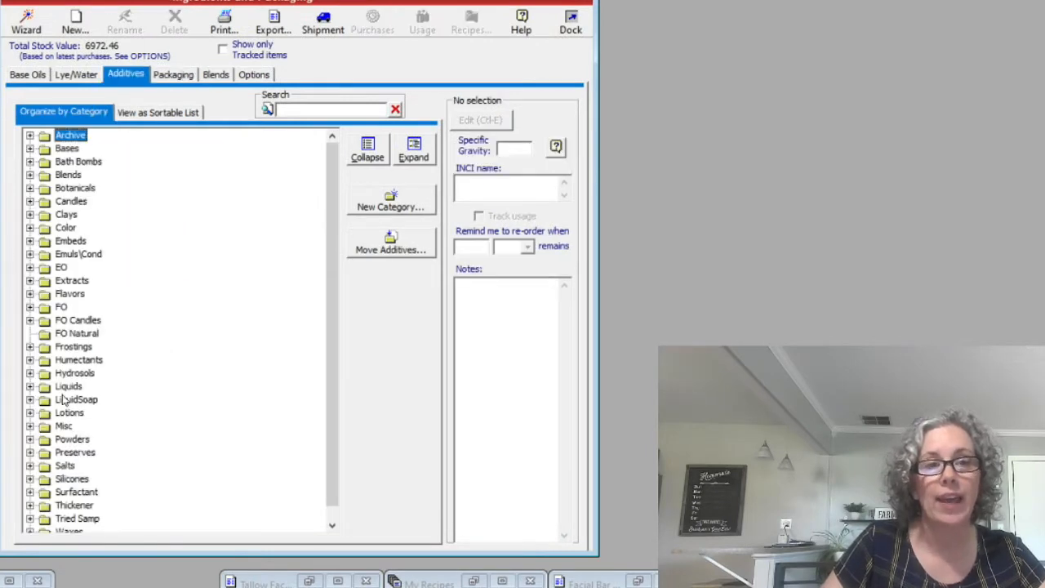
{"action": "left_click", "coordinate": [29, 425]}
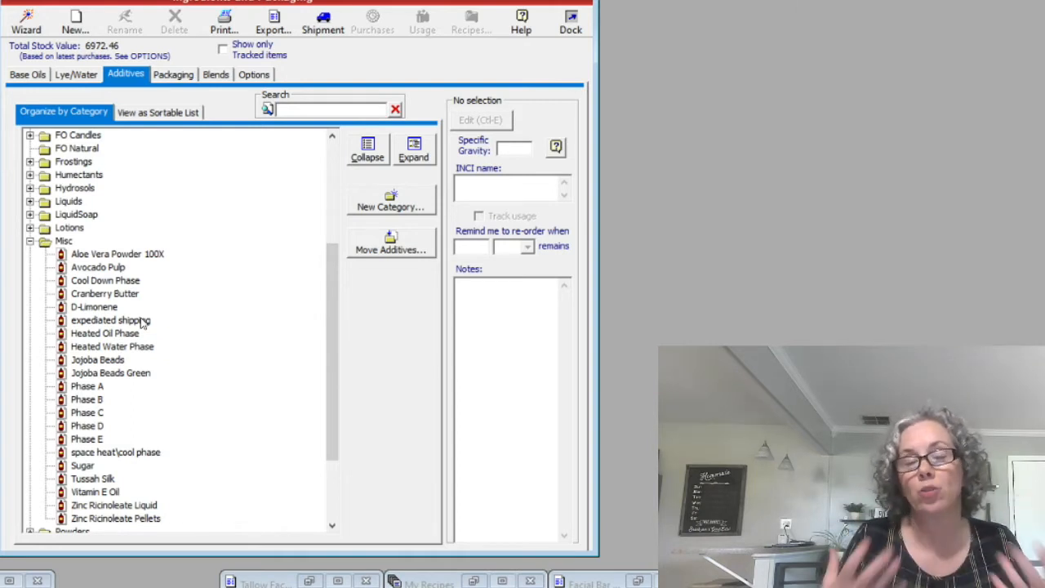
{"action": "left_click", "coordinate": [64, 242]}
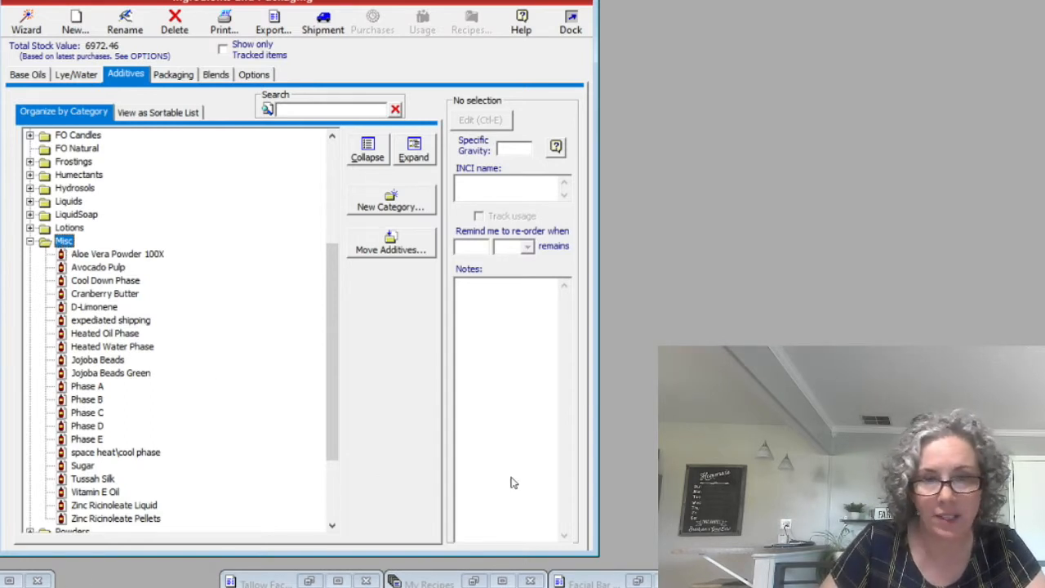
{"action": "left_click", "coordinate": [521, 0]}
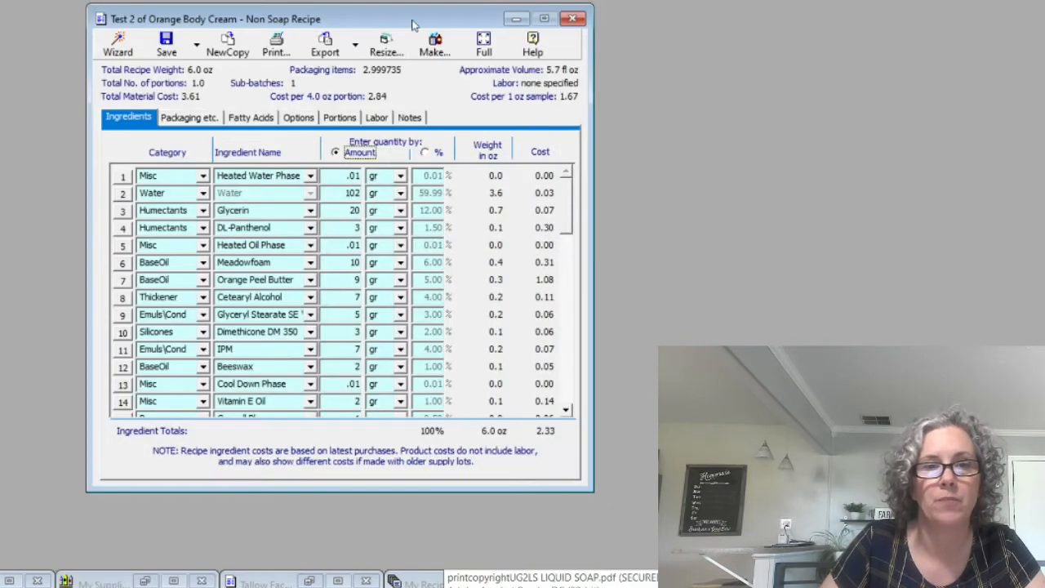
Create a new copy of the Test 2 of Orange Body Cream recipe and switch its quantity entry to percent
{"action": "left_click_drag", "start_coordinate": [398, 20], "coordinate": [405, 9]}
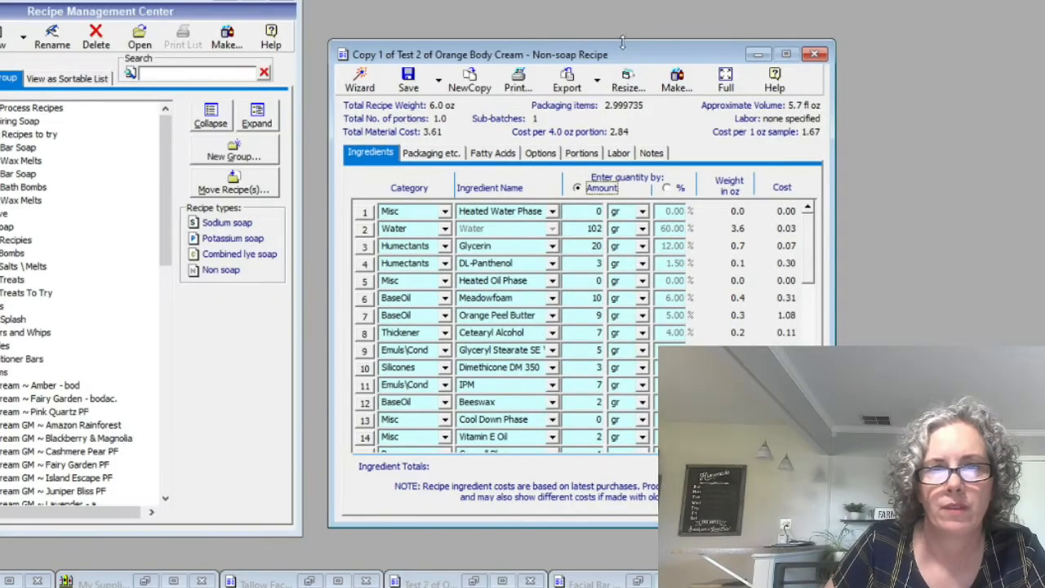
{"action": "left_click", "coordinate": [225, 1]}
{"action": "left_click_drag", "start_coordinate": [525, 55], "coordinate": [257, 22]}
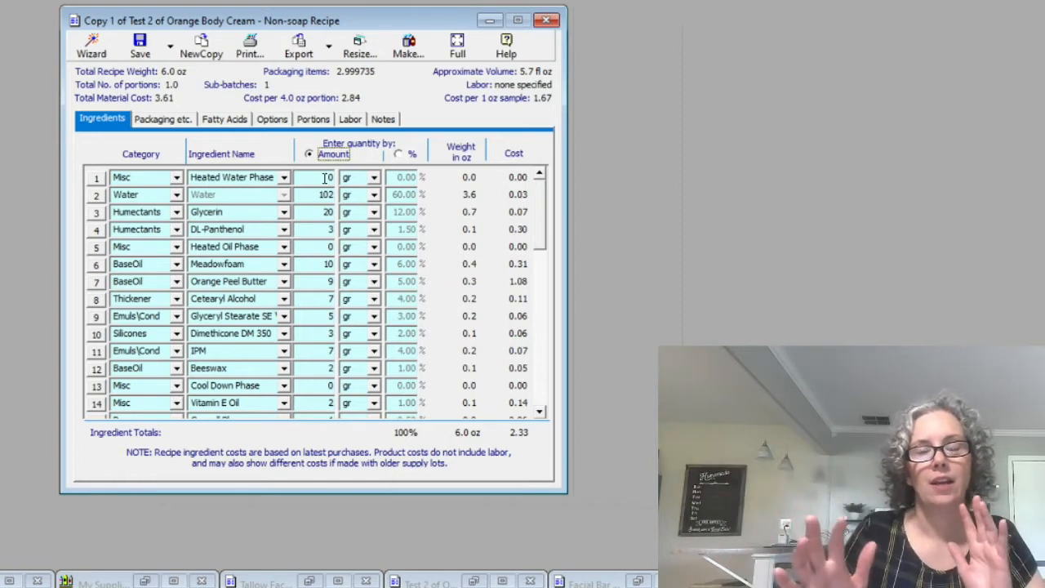
{"action": "left_click", "coordinate": [400, 154]}
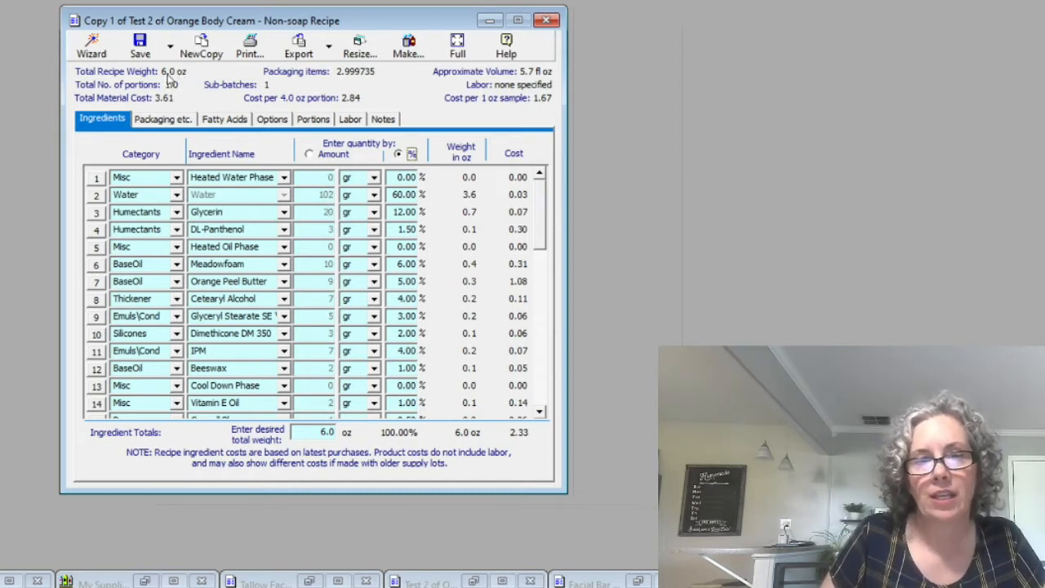
Save the copied recipe in the Creams group, accepting that incomplete entries are excluded
{"action": "left_click", "coordinate": [140, 49]}
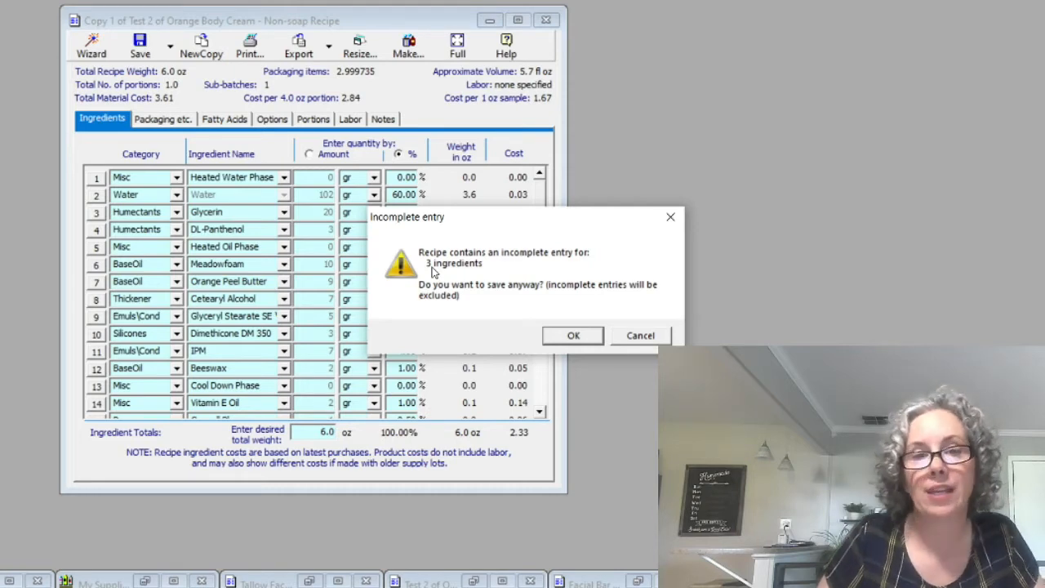
{"action": "left_click", "coordinate": [575, 338]}
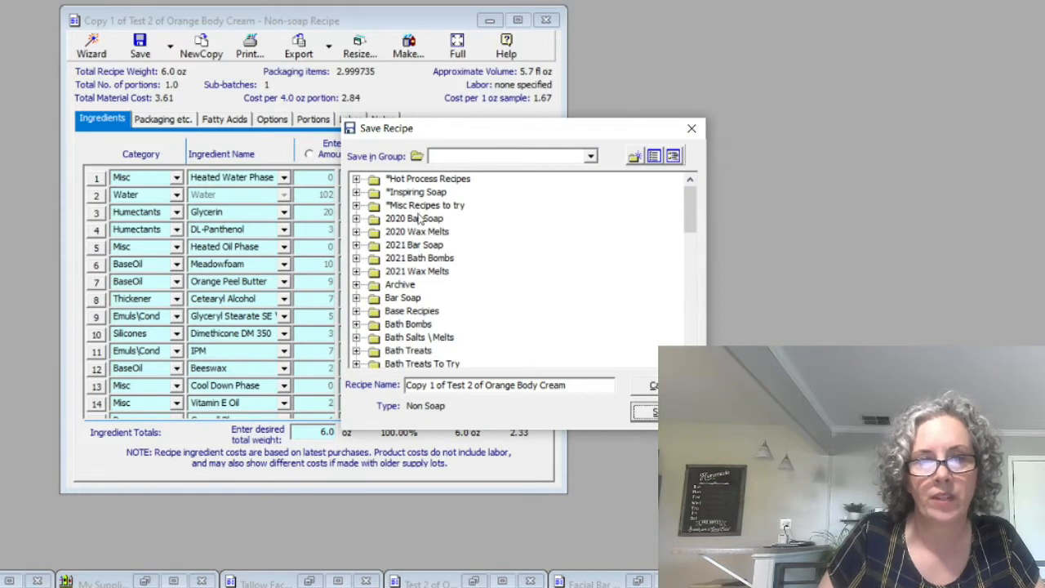
{"action": "scroll", "coordinate": [441, 324], "scroll_direction": "down", "scroll_amount": 6}
{"action": "scroll", "coordinate": [439, 325], "scroll_direction": "up", "scroll_amount": 3}
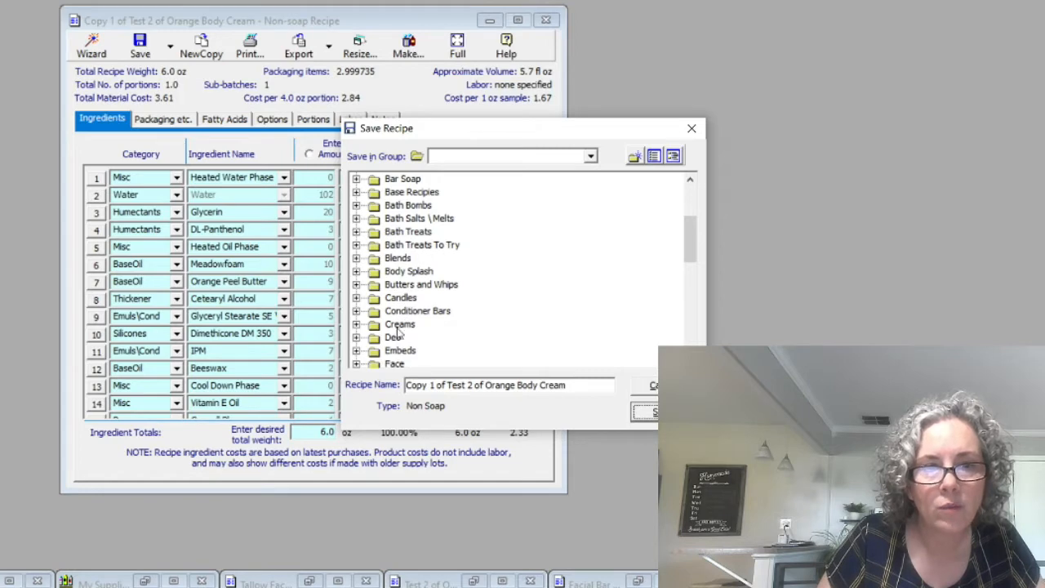
{"action": "left_click", "coordinate": [400, 324]}
{"action": "left_click", "coordinate": [663, 412]}
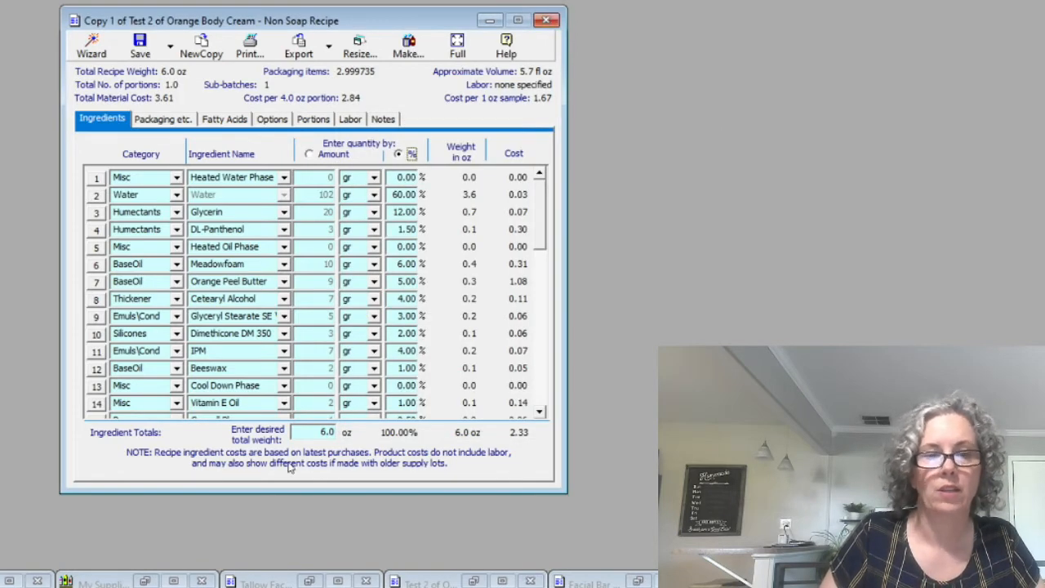
Close the saved copy and reopen it from the recipe list to check its ingredients
{"action": "left_click", "coordinate": [547, 19]}
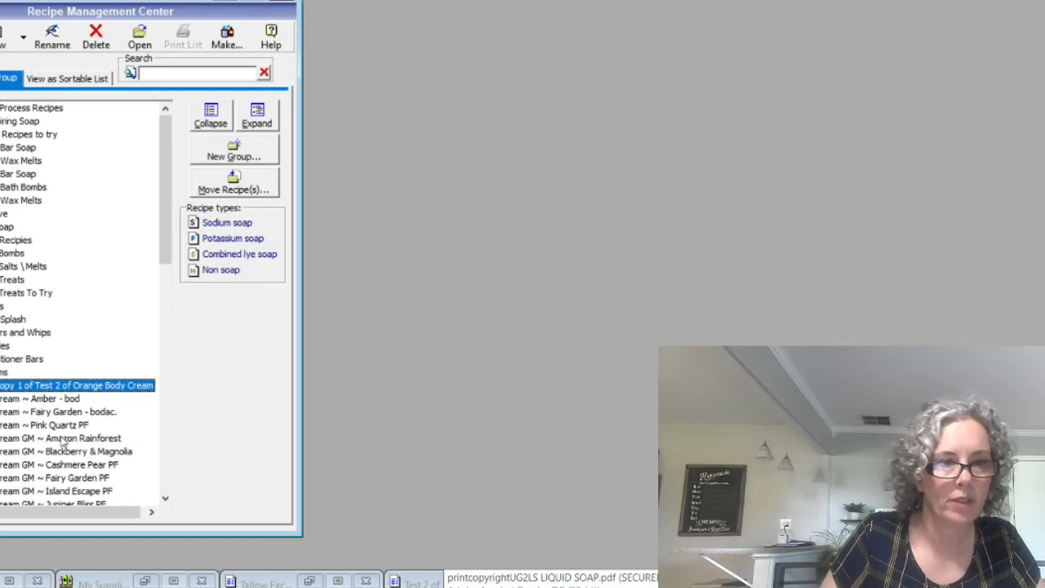
{"action": "scroll", "coordinate": [63, 442], "scroll_direction": "down", "scroll_amount": 2}
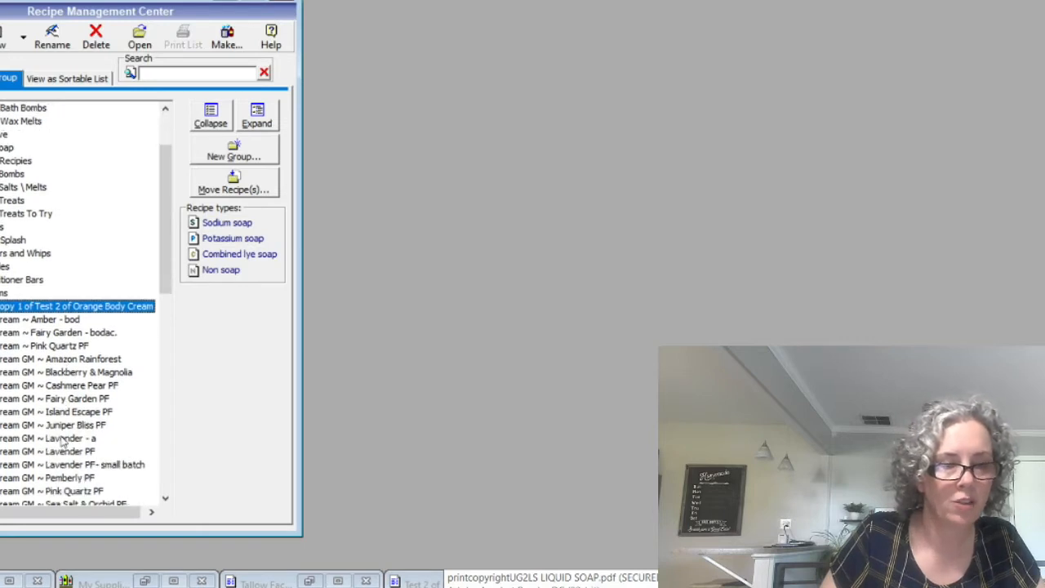
{"action": "double_click", "coordinate": [57, 310]}
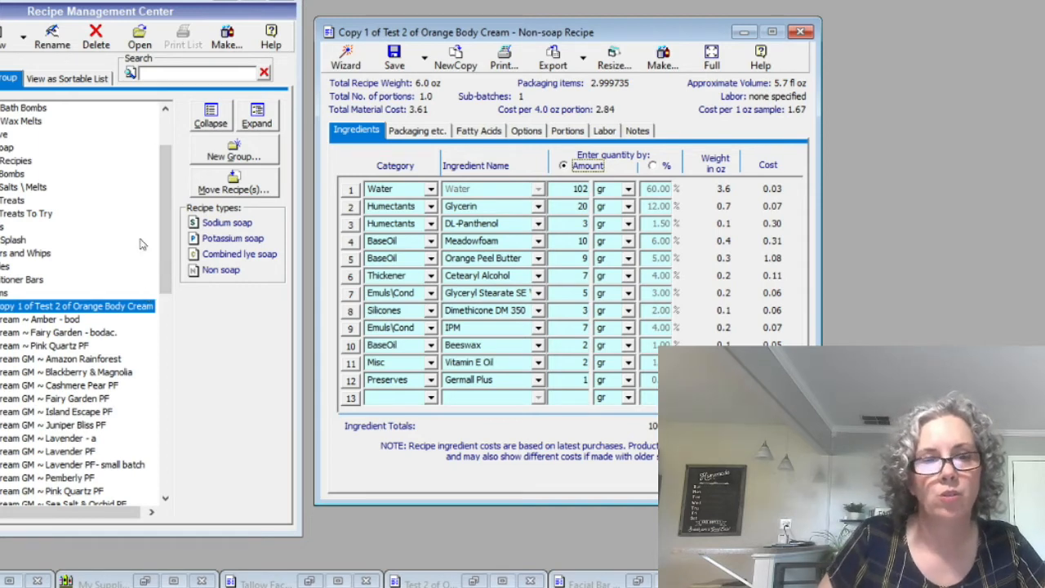
Close the reopened copy and restore the already open Test 2 of Orange Body Cream recipe without opening a duplicate
{"action": "left_click_drag", "start_coordinate": [163, 235], "coordinate": [163, 357]}
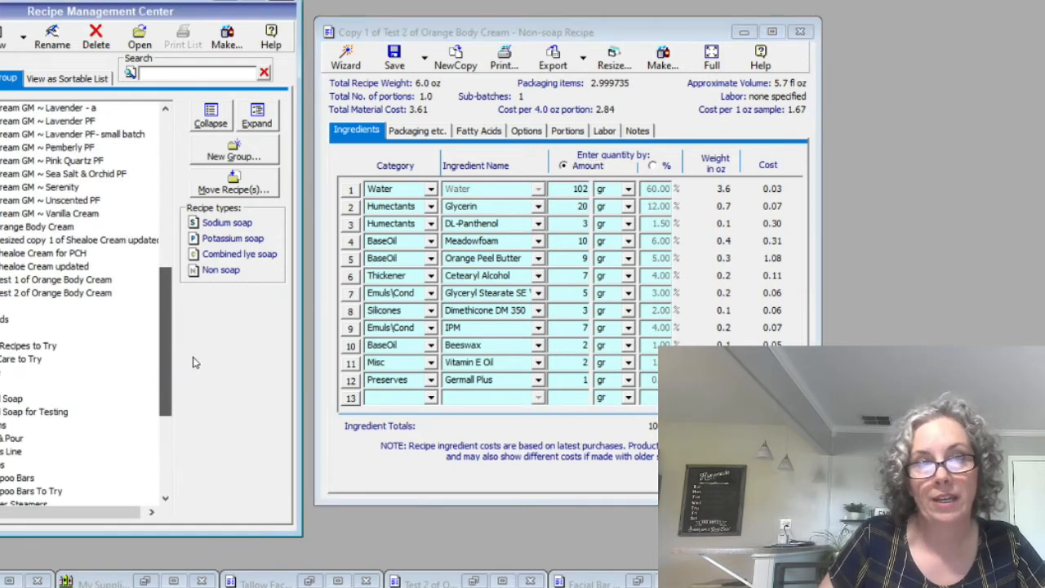
{"action": "double_click", "coordinate": [47, 295]}
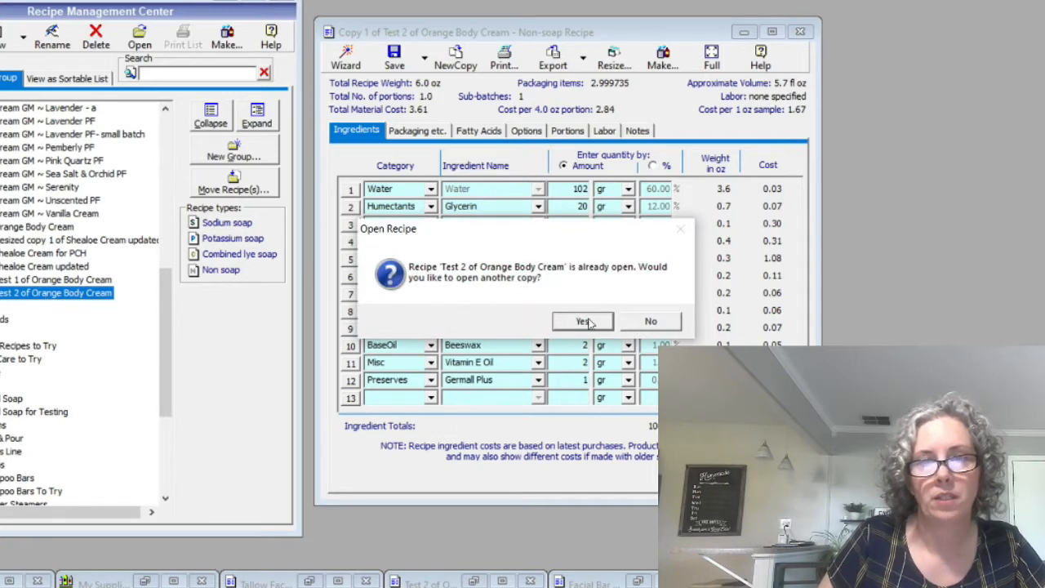
{"action": "left_click", "coordinate": [641, 323]}
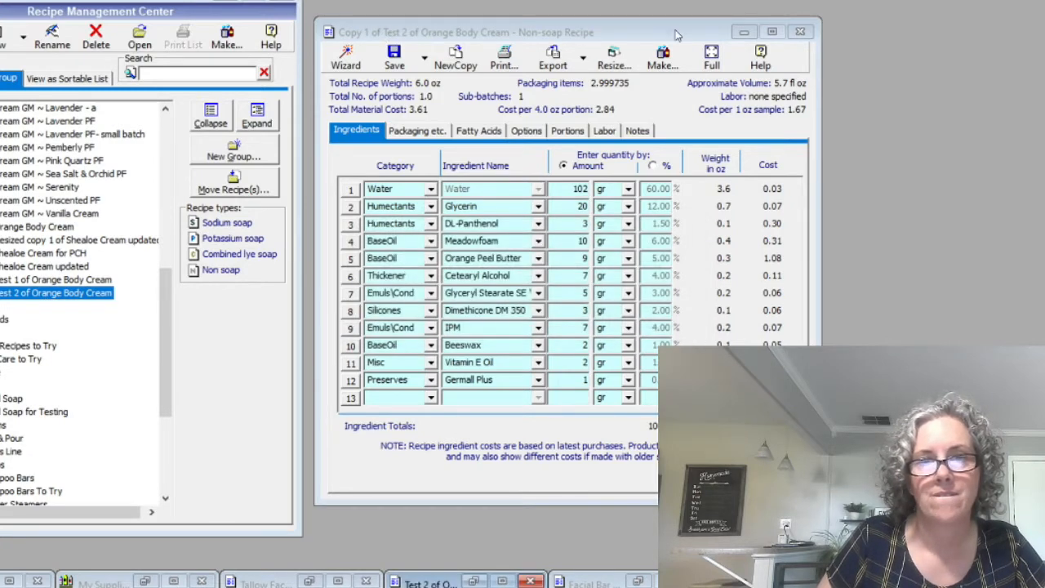
{"action": "left_click", "coordinate": [800, 31]}
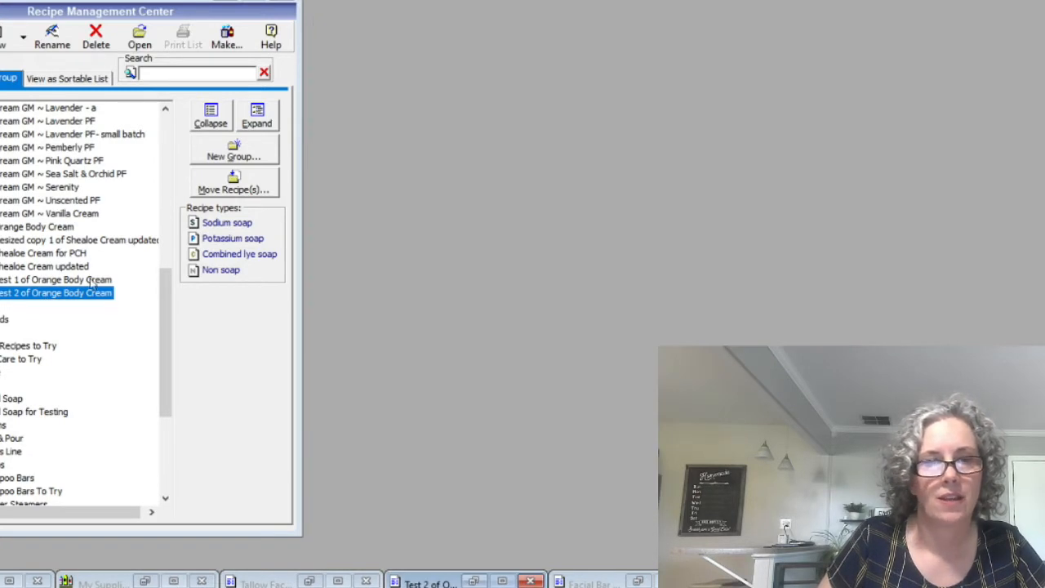
{"action": "double_click", "coordinate": [65, 299]}
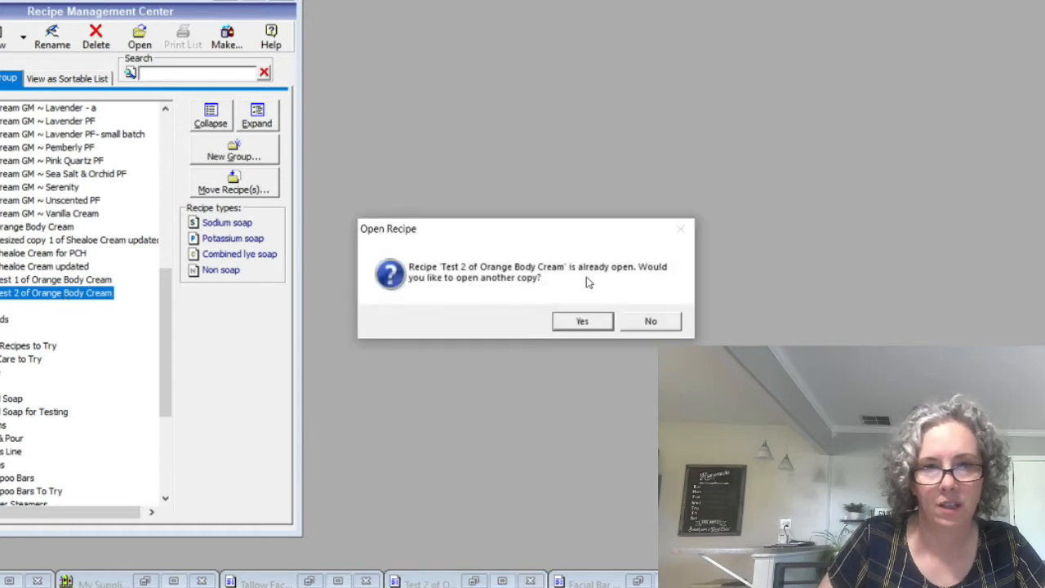
{"action": "left_click", "coordinate": [645, 321]}
{"action": "left_click", "coordinate": [473, 582]}
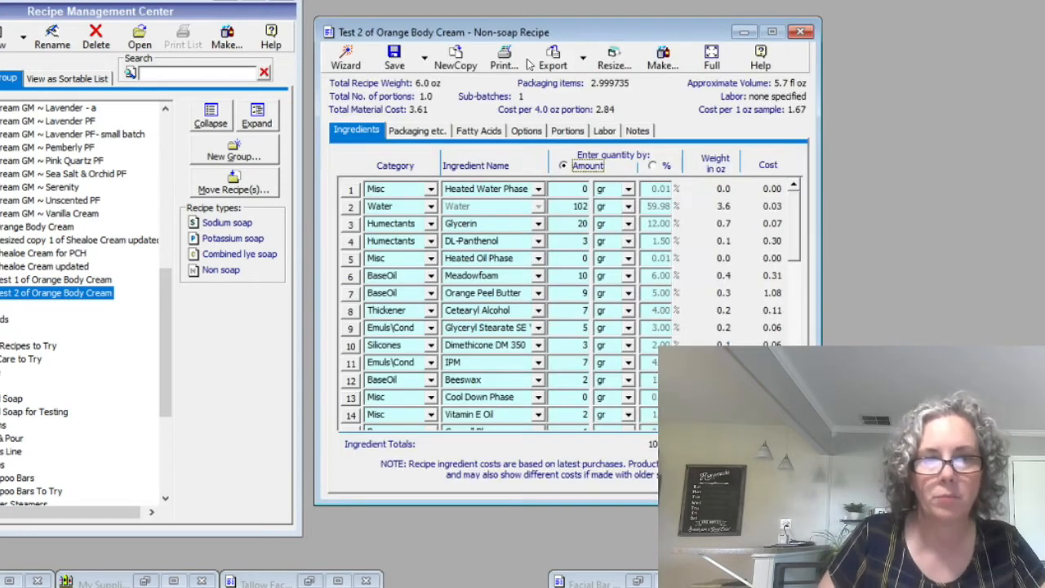
Make a fresh copy of Test 2 of Orange Body Cream and minimize the original recipe and the recipe list
{"action": "left_click_drag", "start_coordinate": [547, 19], "coordinate": [430, 4]}
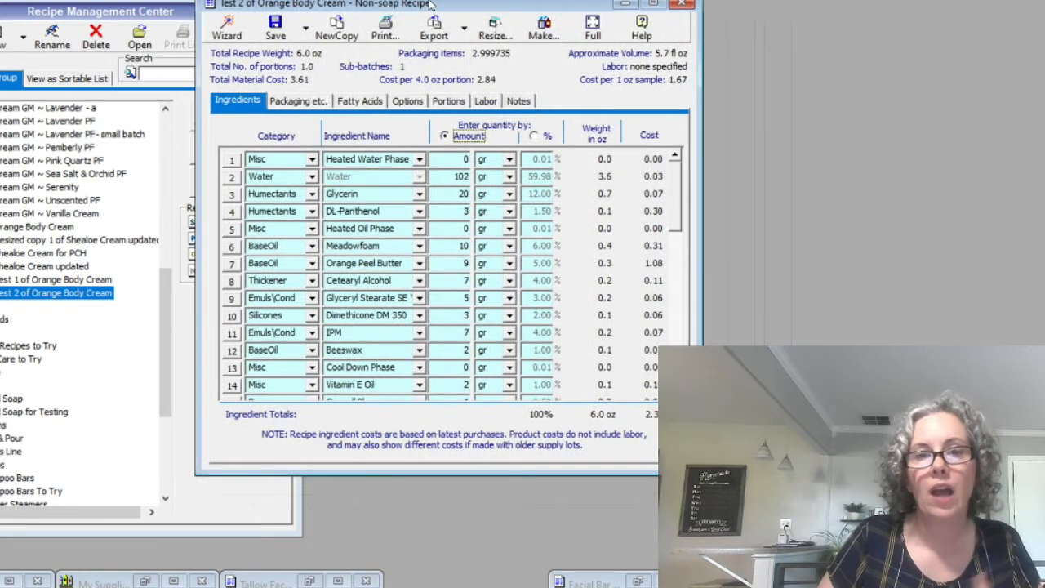
{"action": "left_click", "coordinate": [335, 29]}
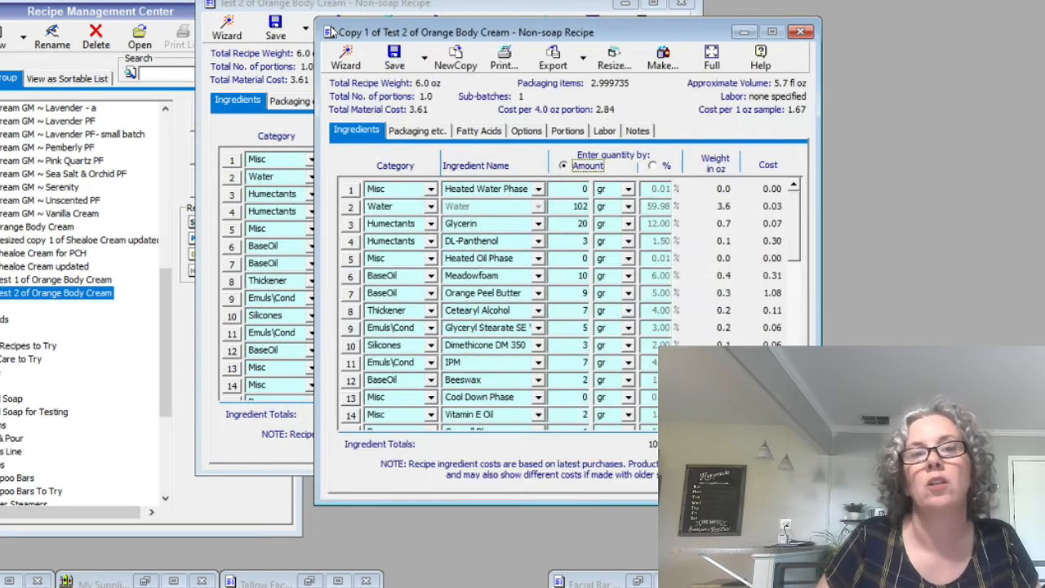
{"action": "left_click", "coordinate": [626, 4]}
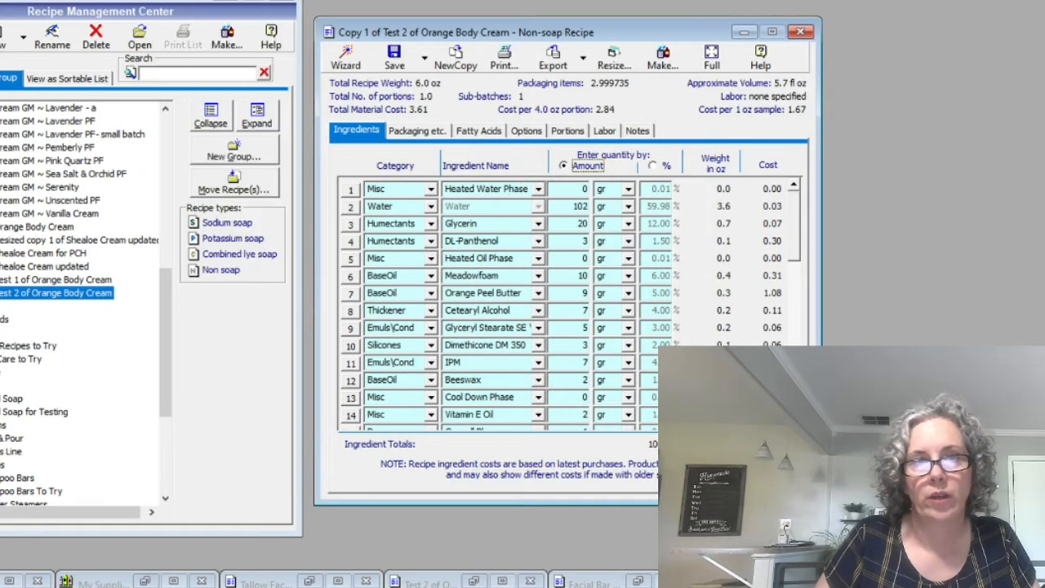
{"action": "left_click", "coordinate": [219, 4]}
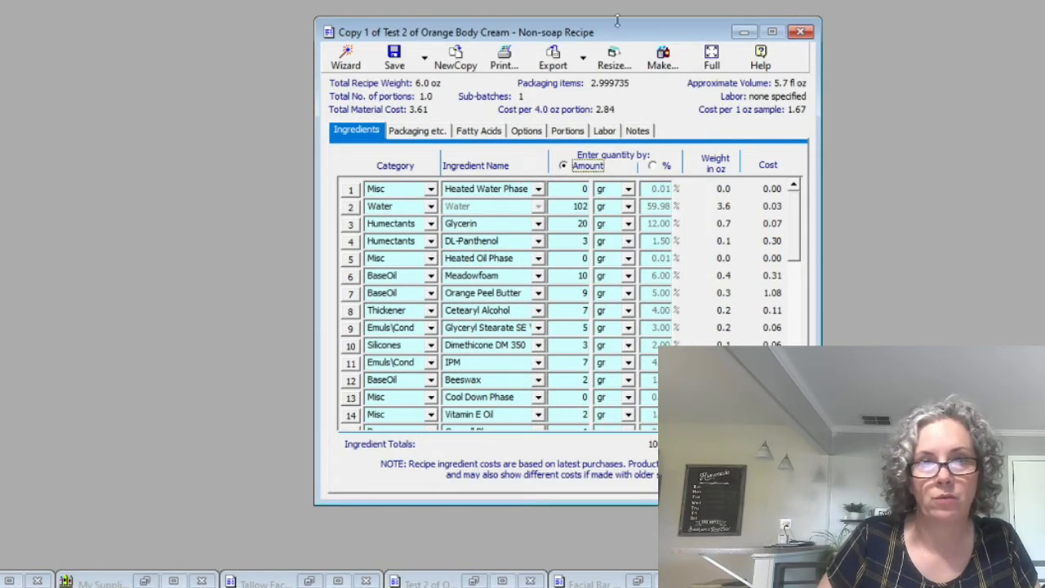
{"action": "left_click_drag", "start_coordinate": [612, 32], "coordinate": [329, 9]}
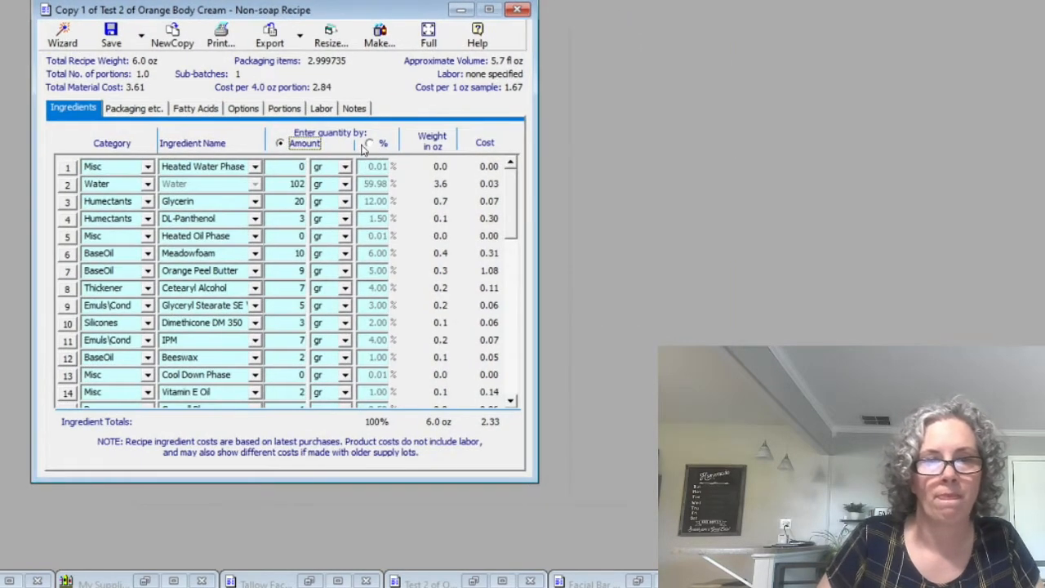
Switch quantity entry to percent and set Heated Water Phase, Heated Oil Phase and Cool Down Phase to 0%
{"action": "left_click", "coordinate": [369, 143]}
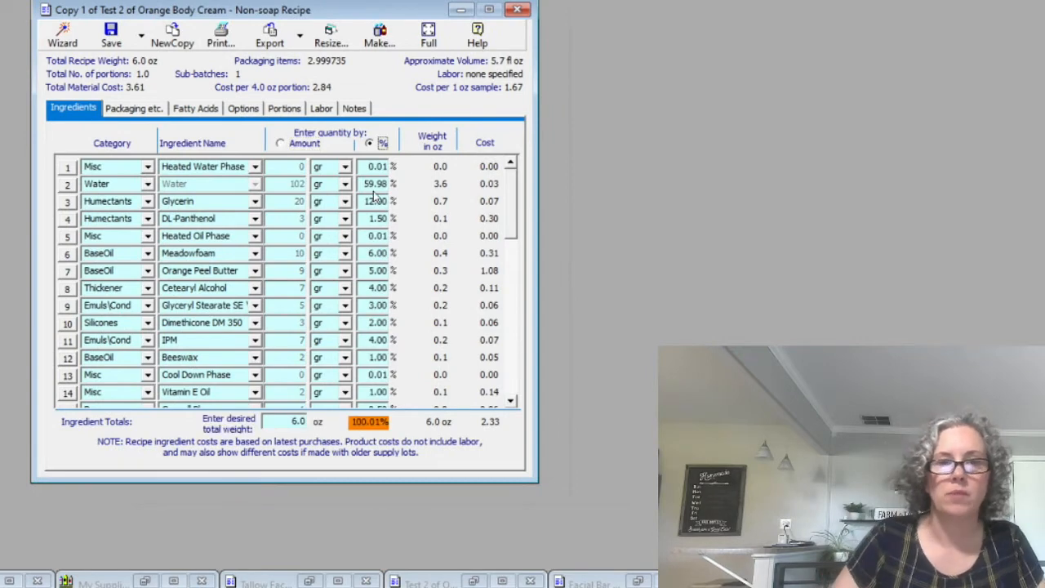
{"action": "left_click", "coordinate": [374, 165]}
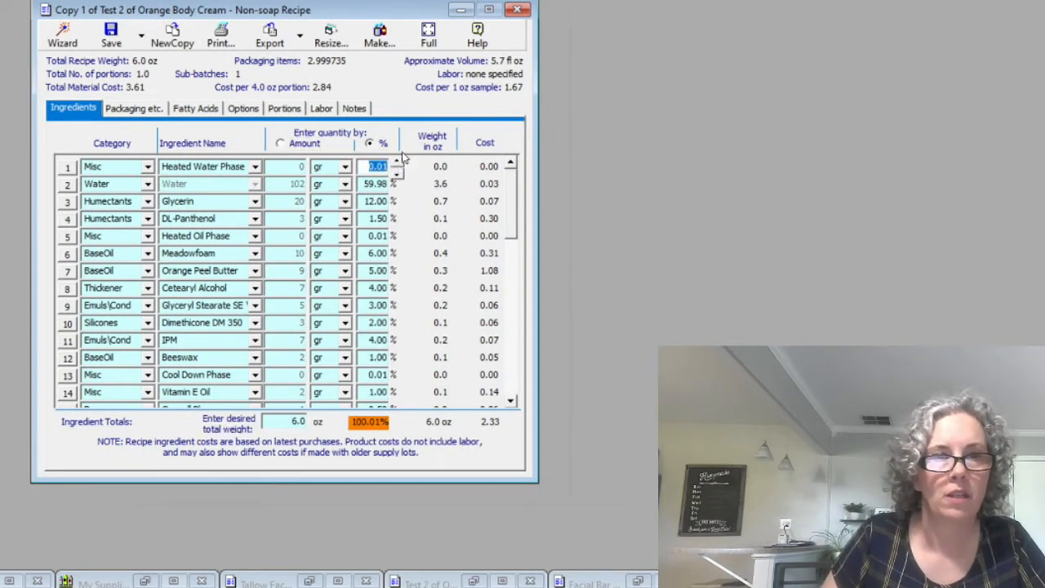
{"action": "type", "text": "0"}
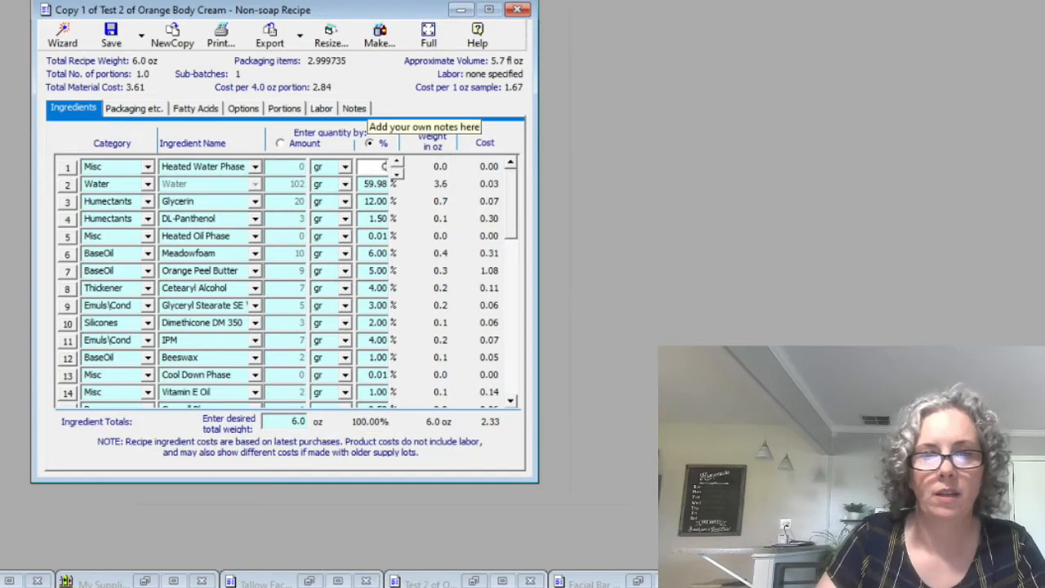
{"action": "left_click", "coordinate": [374, 236]}
{"action": "type", "text": "0"}
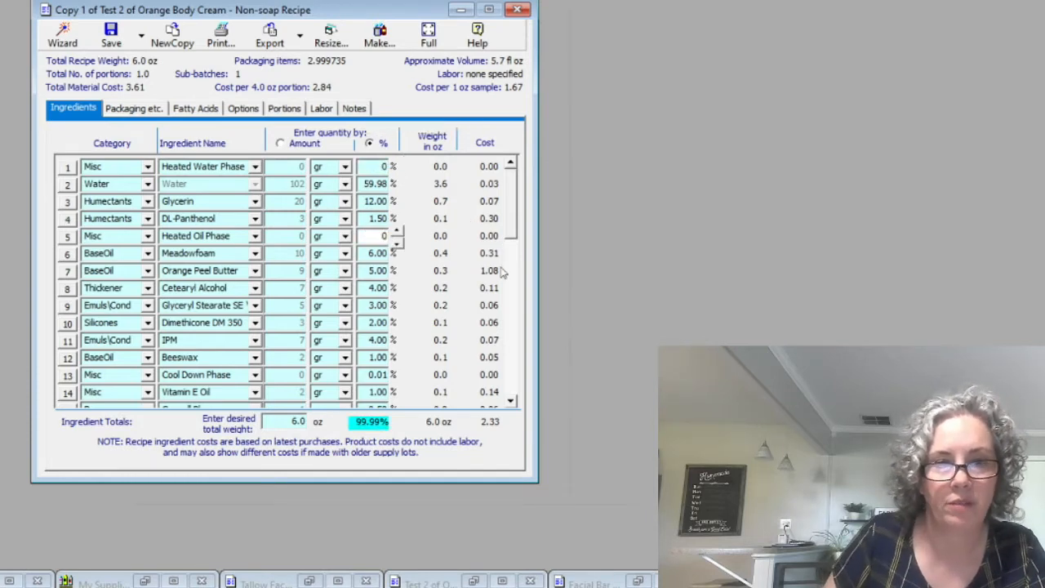
{"action": "left_click", "coordinate": [361, 373]}
{"action": "type", "text": "0"}
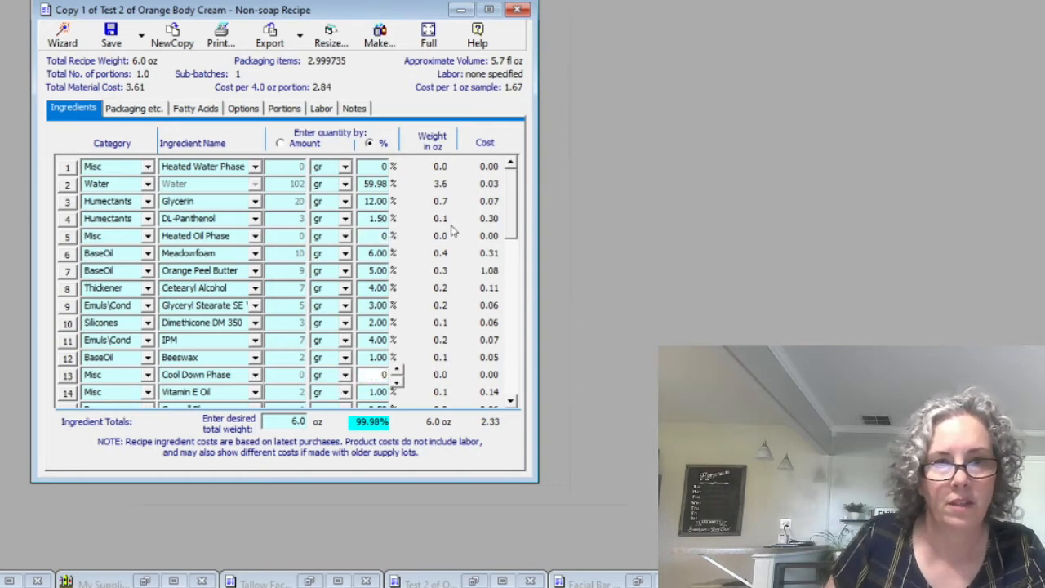
Set the Water ingredient to 60%
{"action": "left_click", "coordinate": [369, 186]}
{"action": "type", "text": "30"}
{"action": "key", "text": "BackSpace"}
{"action": "key", "text": "BackSpace"}
{"action": "type", "text": "60"}
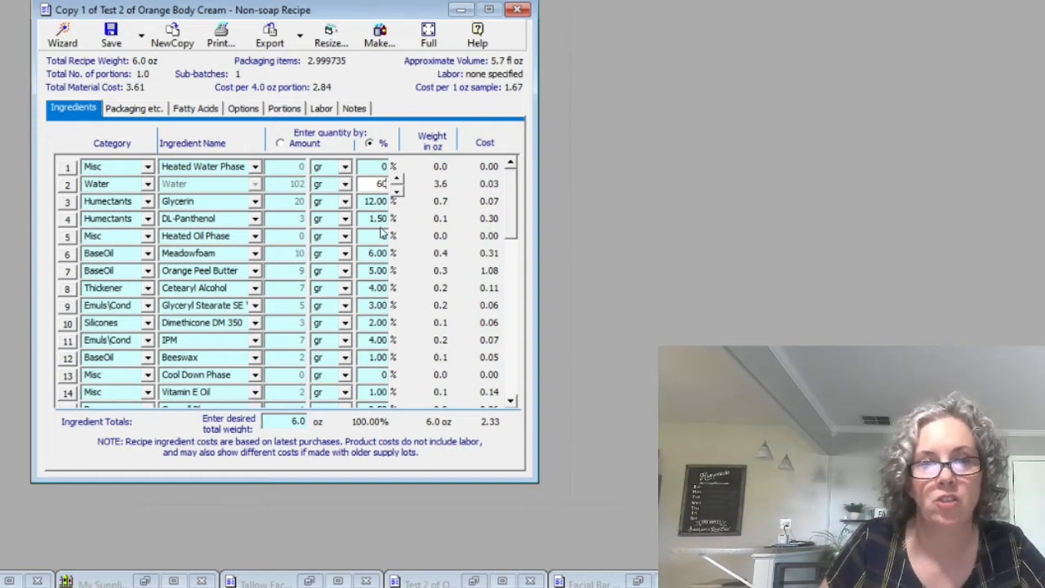
Switch quantity entry to amount and set Heated Water Phase, Heated Oil Phase and Cool Down Phase to .01 gr each
{"action": "left_click", "coordinate": [287, 146]}
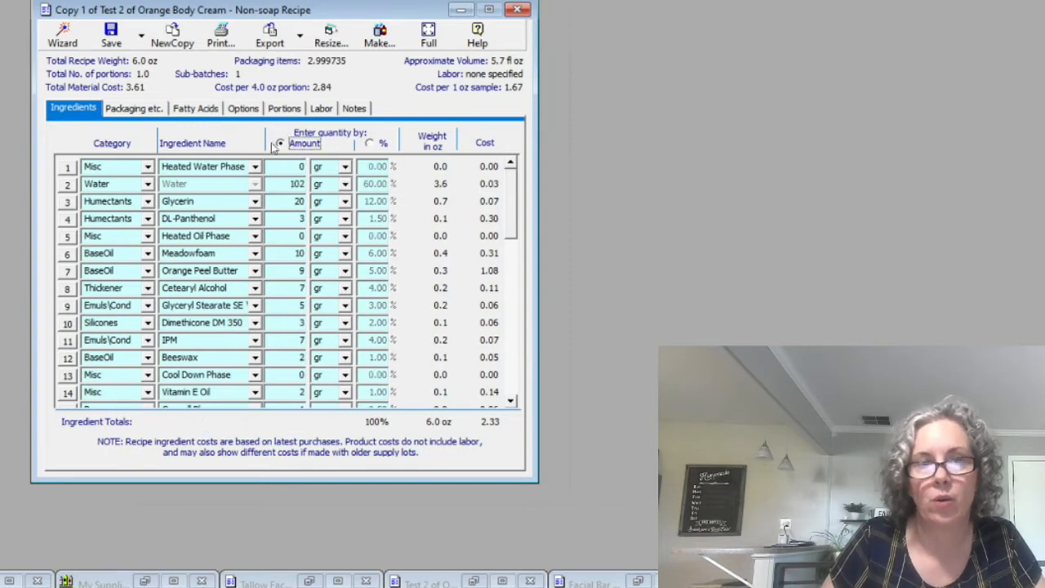
{"action": "left_click", "coordinate": [285, 166]}
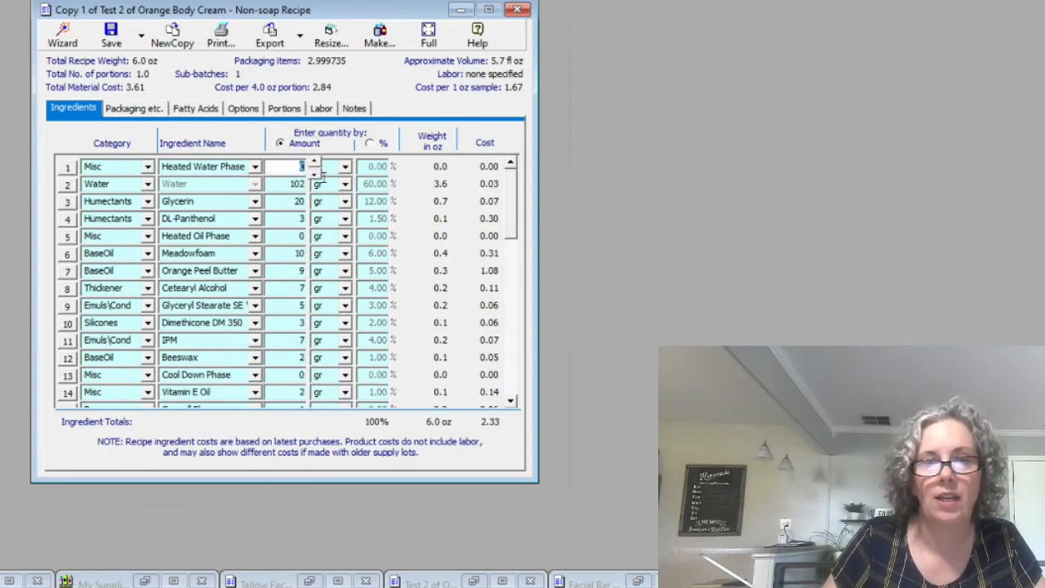
{"action": "type", "text": ".0"}
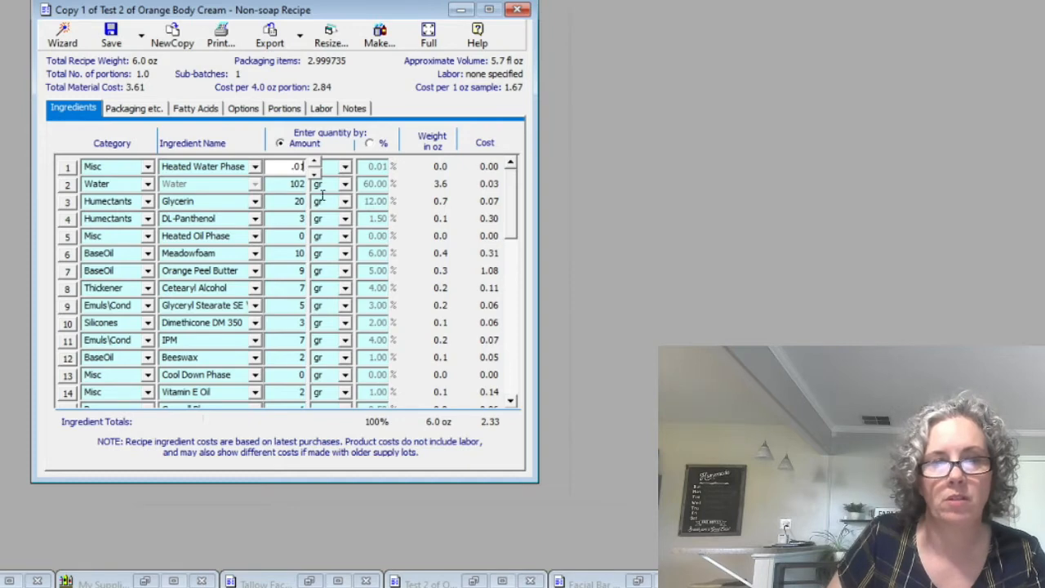
{"action": "type", "text": "1"}
{"action": "left_click", "coordinate": [286, 236]}
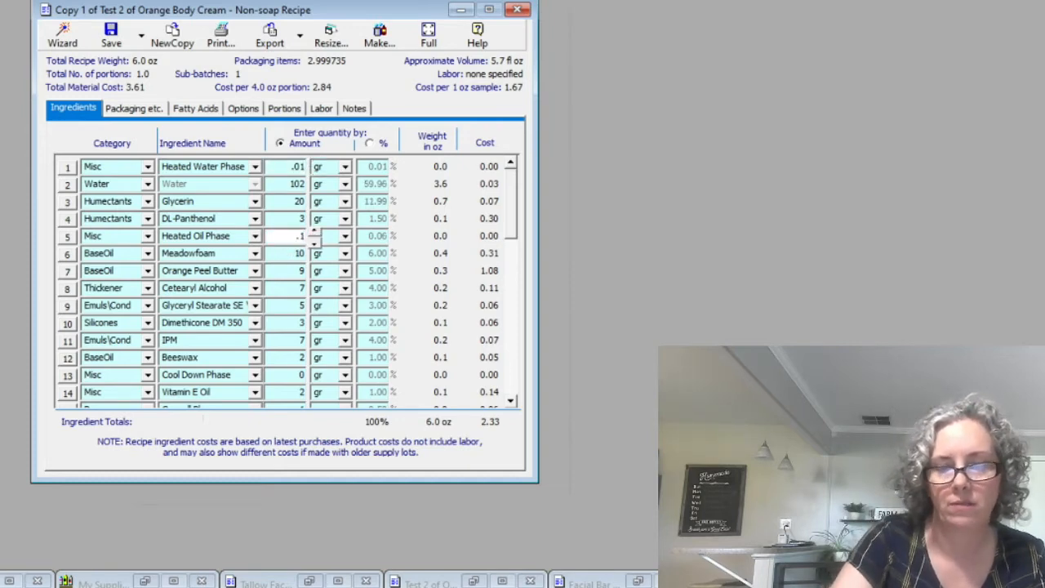
{"action": "type", "text": ".01"}
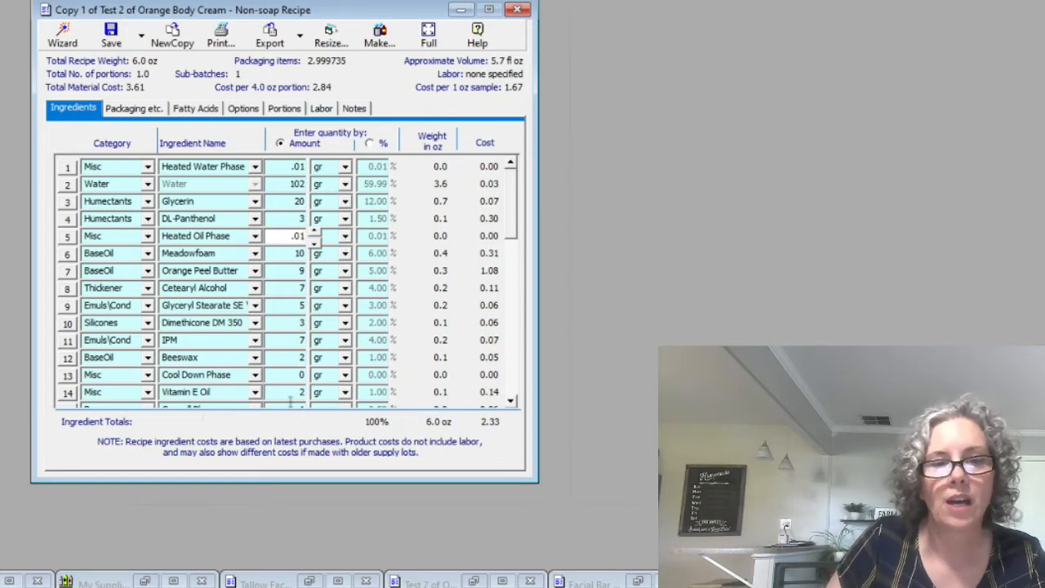
{"action": "left_click", "coordinate": [285, 375]}
{"action": "type", "text": ".01"}
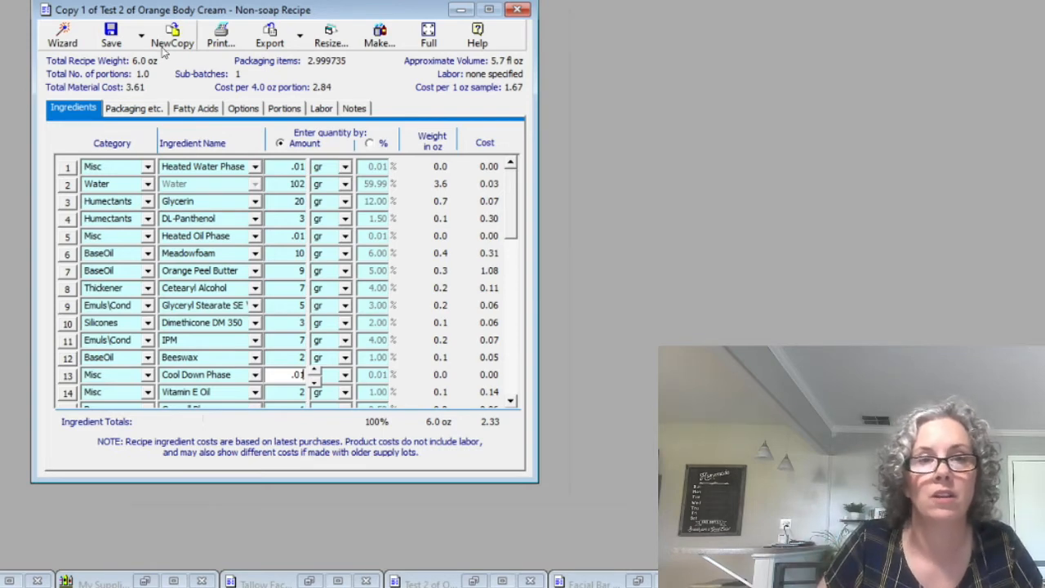
Save the recipe in the Creams group under the name "copy Copy 1 of Test 2 of Orange Body Cream"
{"action": "left_click", "coordinate": [111, 32]}
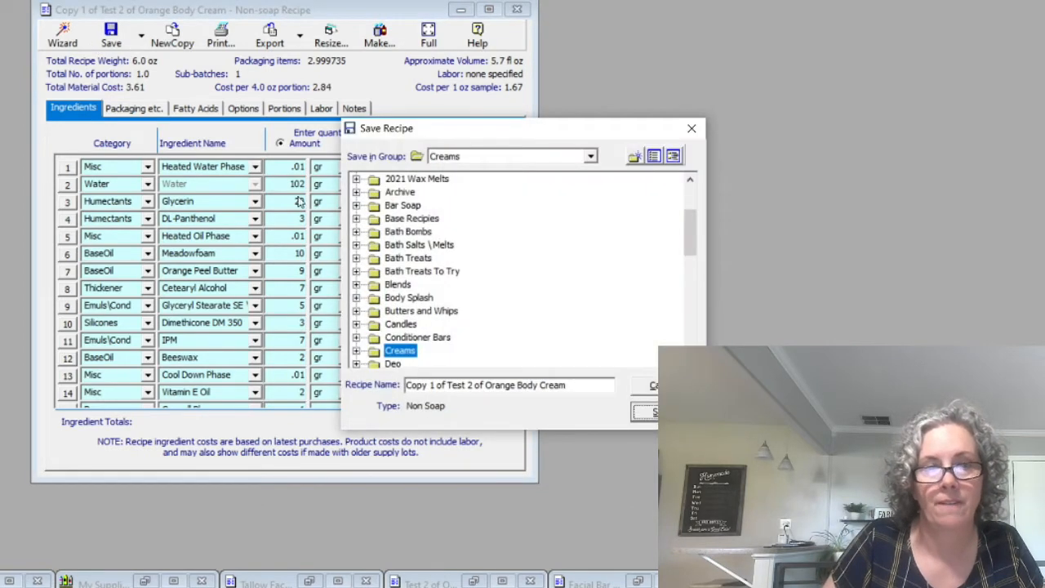
{"action": "left_click", "coordinate": [649, 413]}
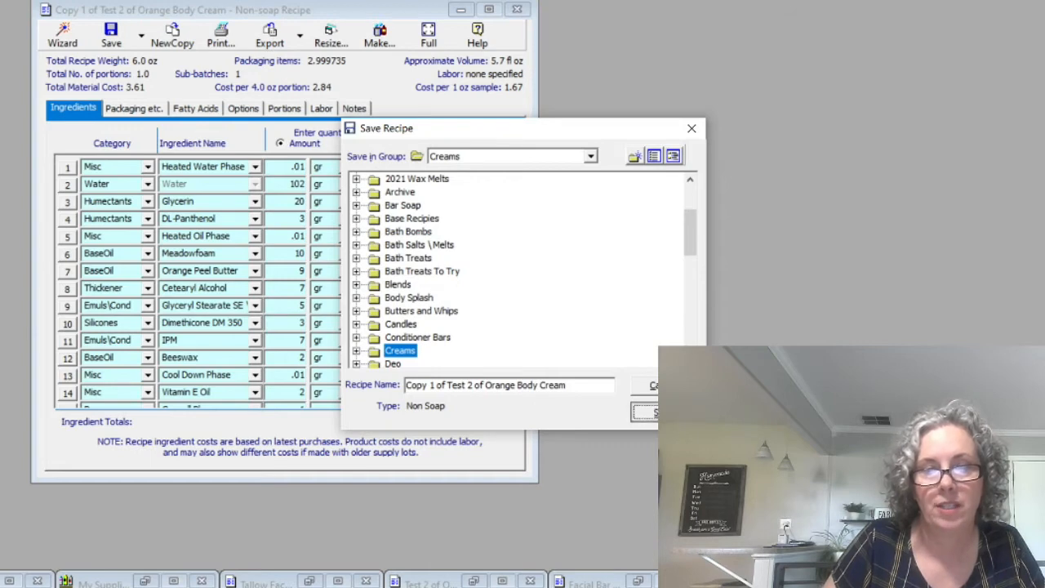
{"action": "left_click", "coordinate": [636, 322]}
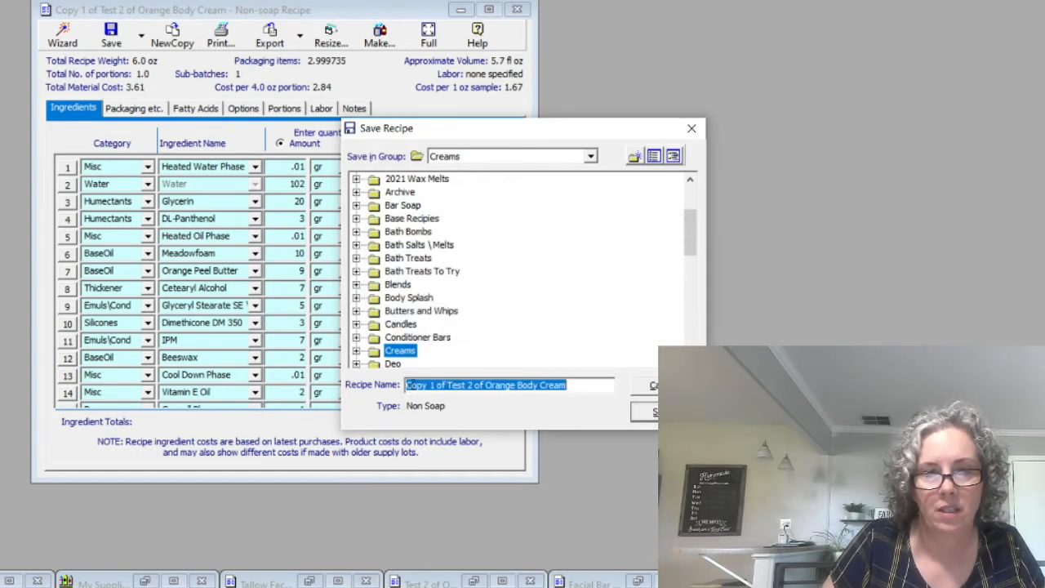
{"action": "left_click", "coordinate": [415, 384]}
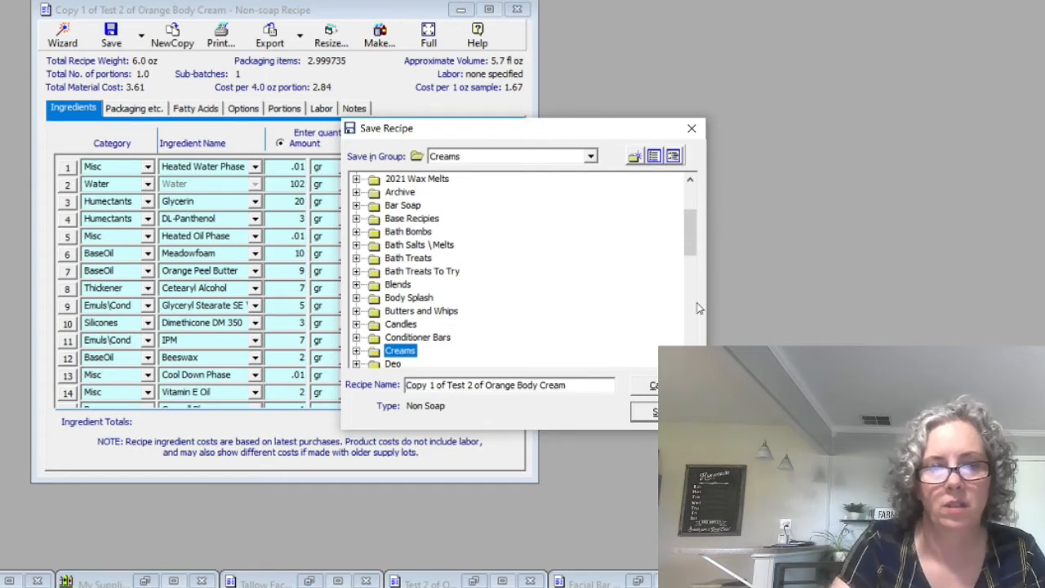
{"action": "type", "text": "copy"}
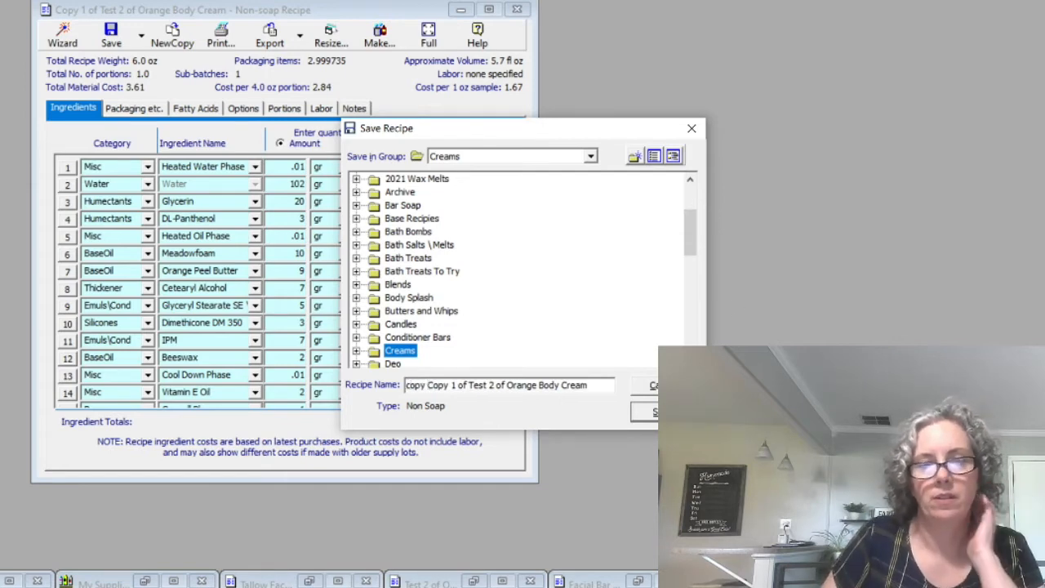
{"action": "left_click", "coordinate": [663, 411]}
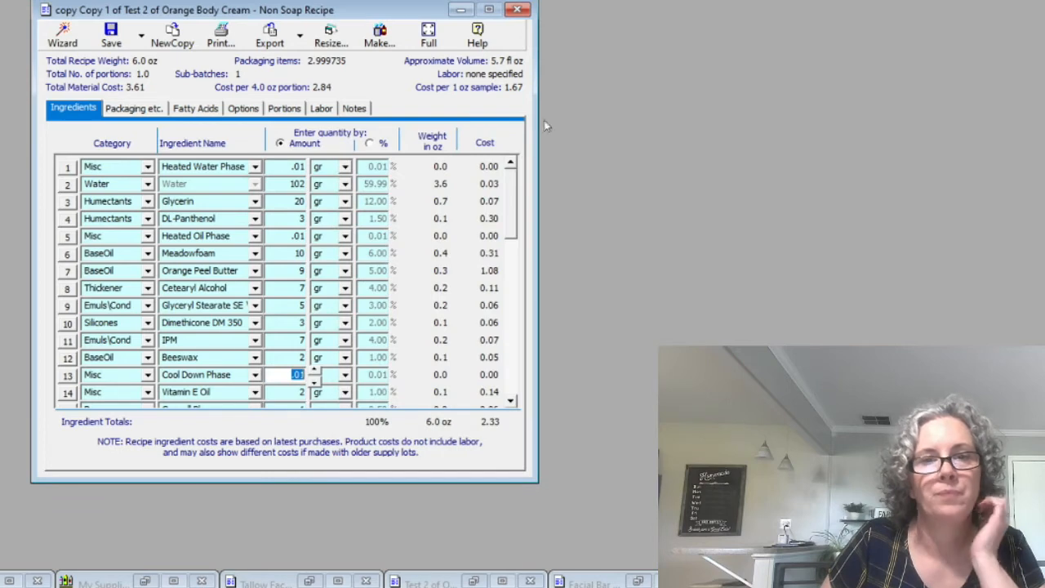
Close the saved recipe and reopen "copy Copy 1 of Test 2 of Orange Body Cream" from the recipe list
{"action": "left_click", "coordinate": [522, 10]}
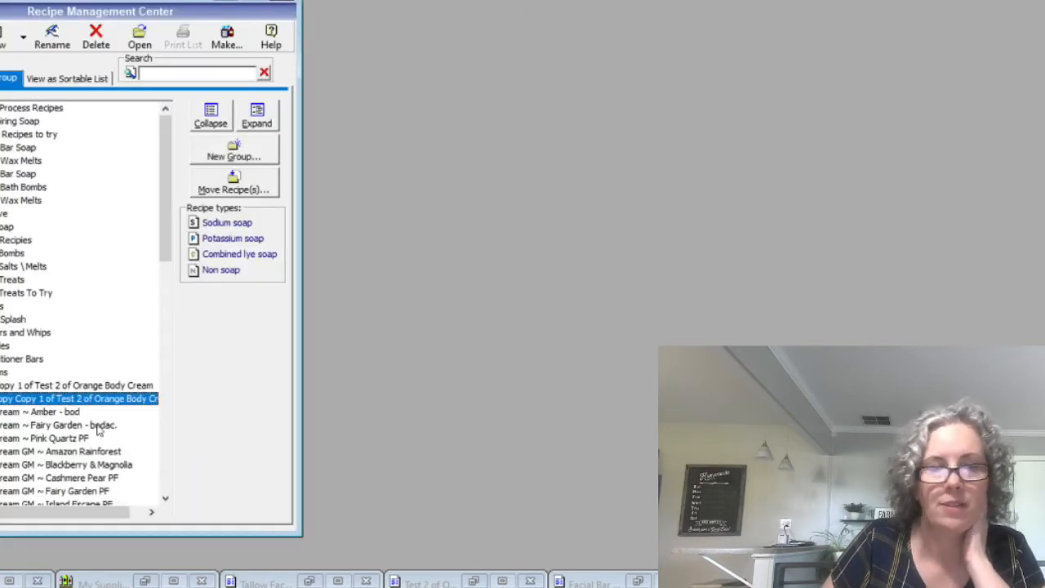
{"action": "double_click", "coordinate": [69, 404]}
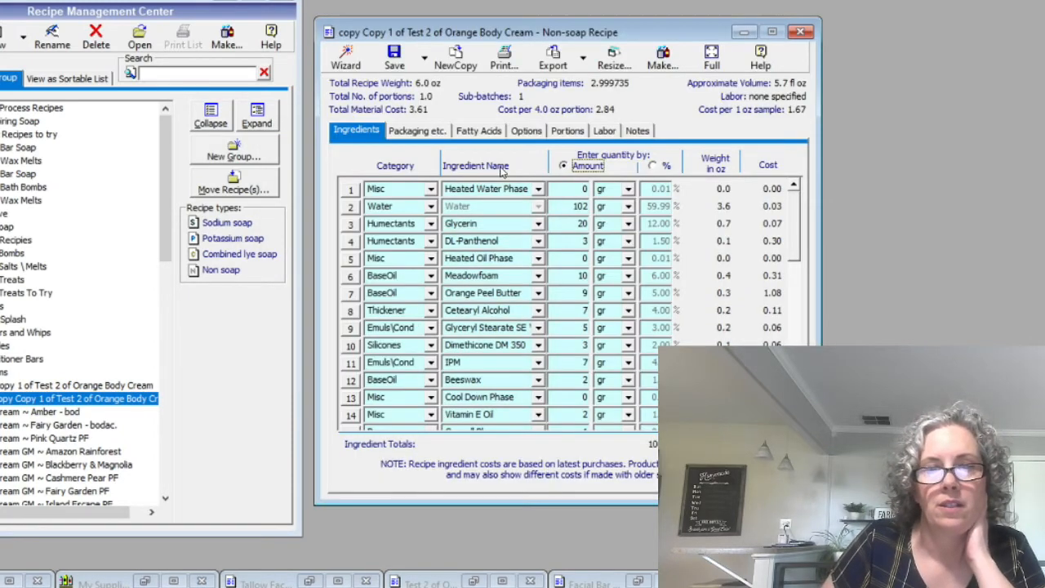
Try to save the recipe with quantity entry by percent and the Water ingredient set to 60%
{"action": "left_click", "coordinate": [653, 166]}
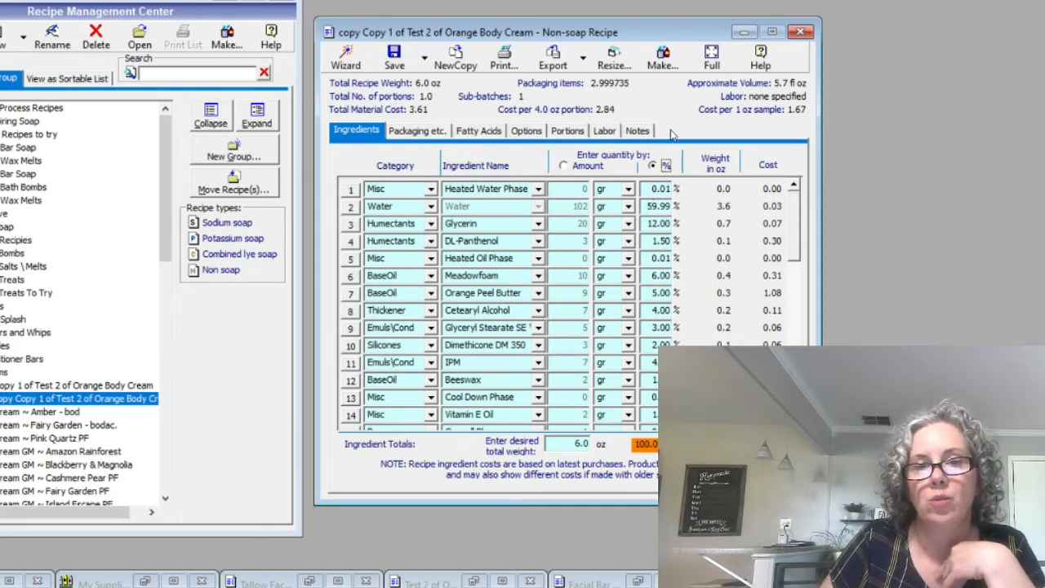
{"action": "left_click", "coordinate": [653, 206]}
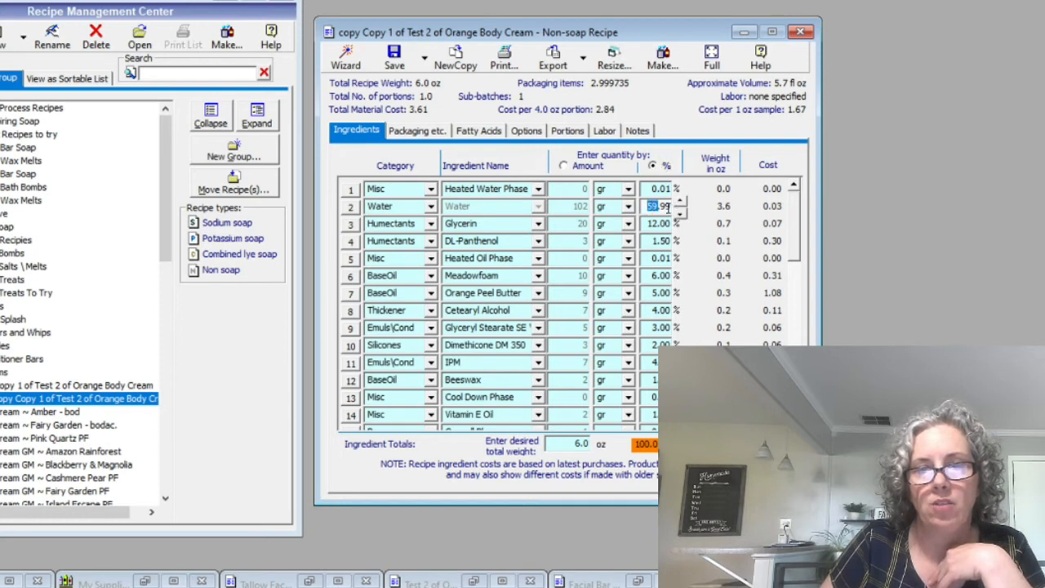
{"action": "type", "text": "60"}
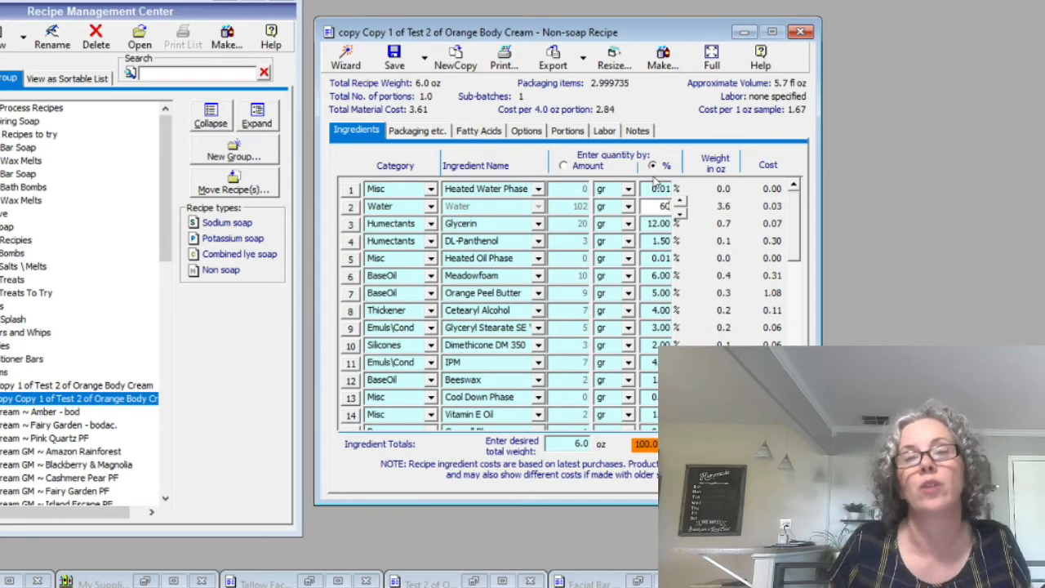
{"action": "left_click", "coordinate": [381, 56]}
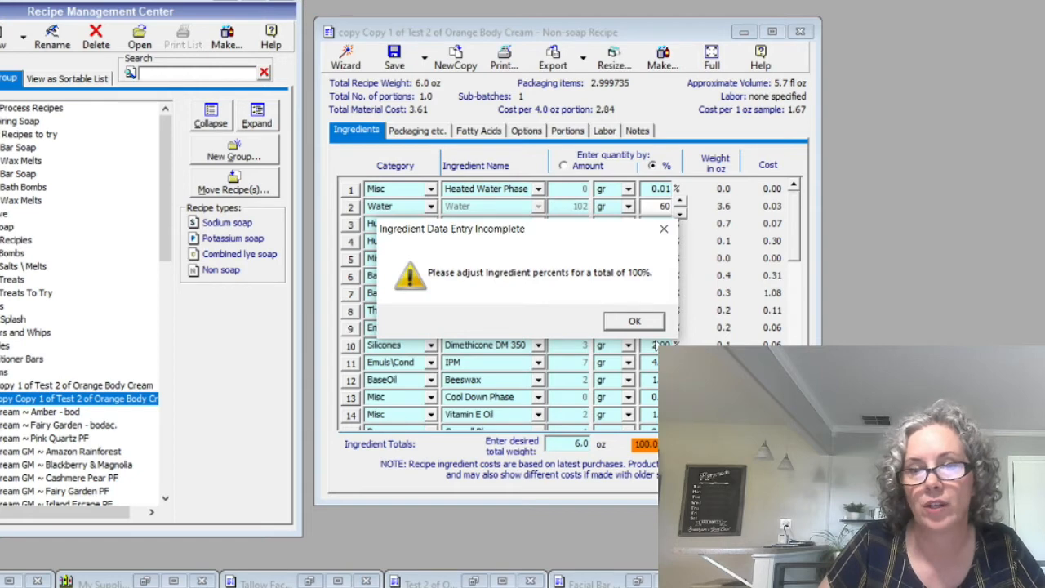
{"action": "left_click", "coordinate": [635, 322]}
Switch quantity entry back to amount and save the recipe
{"action": "left_click", "coordinate": [572, 168]}
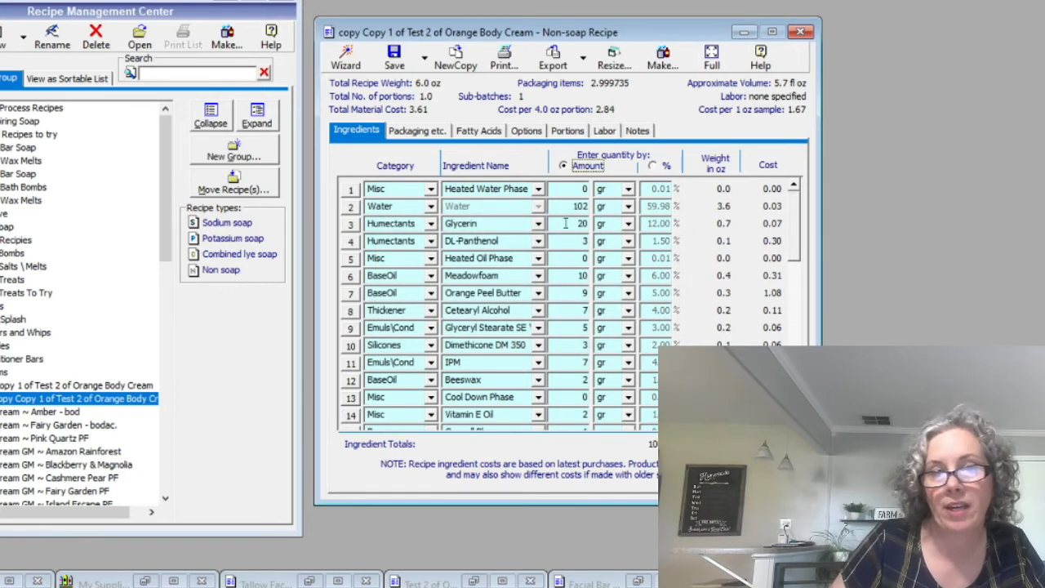
{"action": "left_click", "coordinate": [395, 57]}
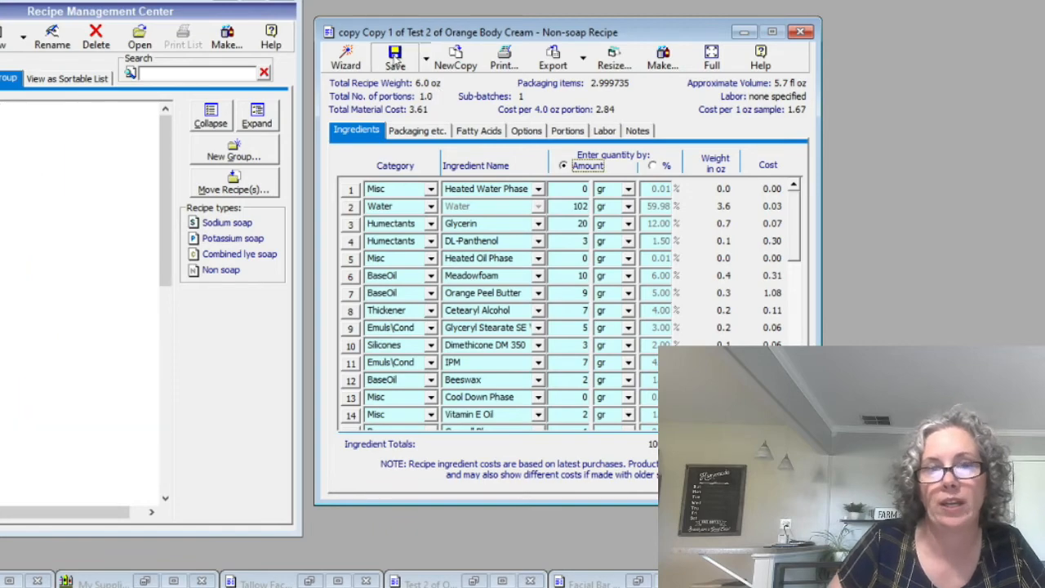